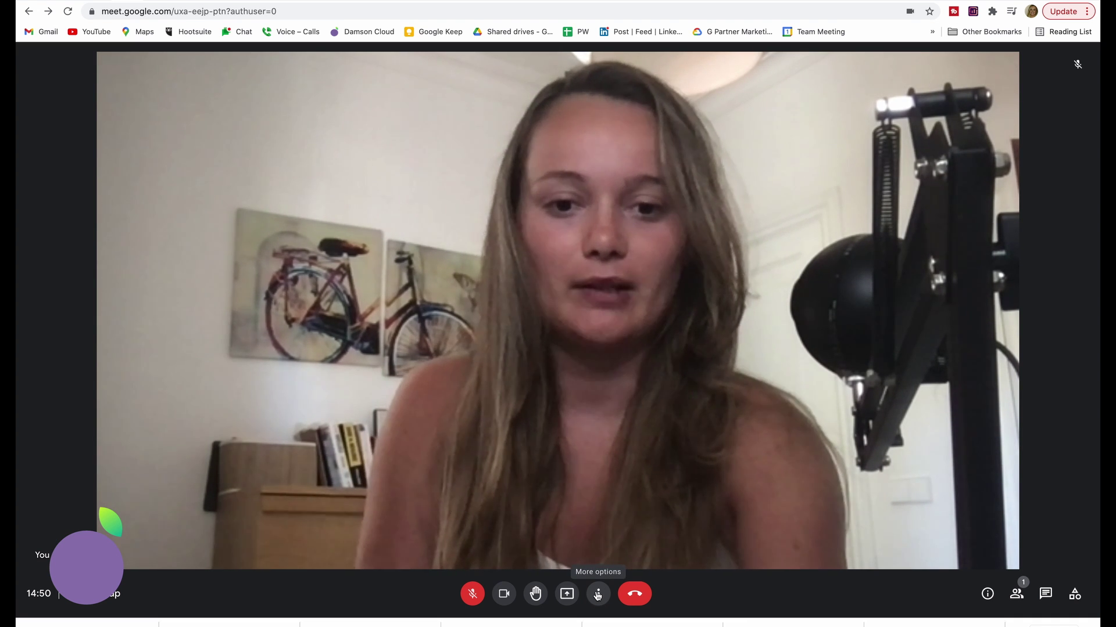
# Switch the meeting's camera to Cam Link 4K #2 in the video settings and close the settings
pyautogui.click(597, 593)
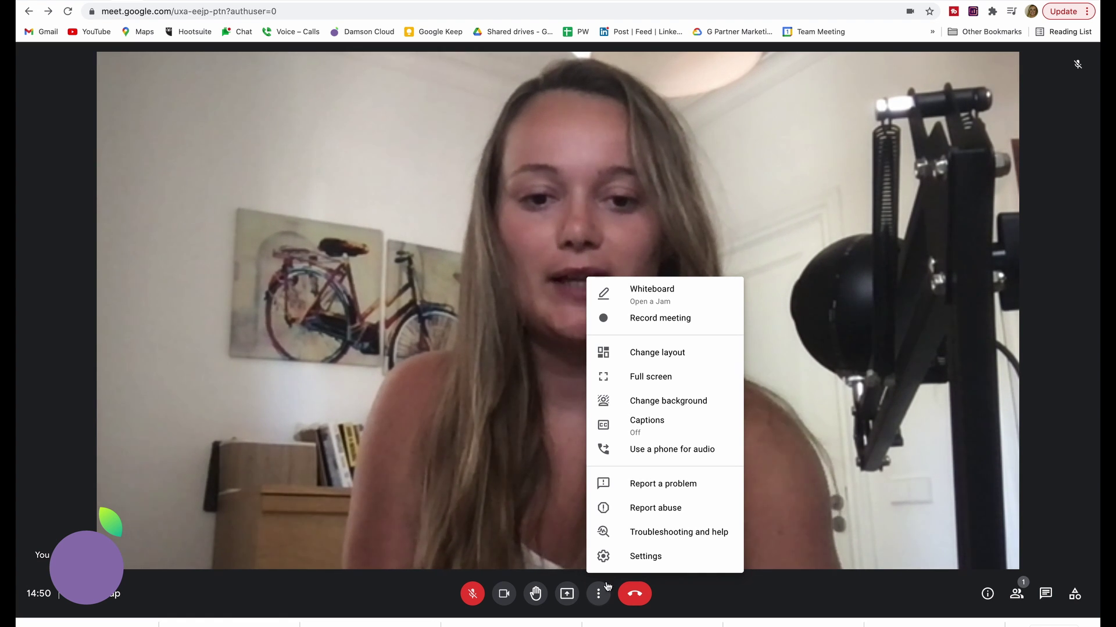
pyautogui.click(638, 559)
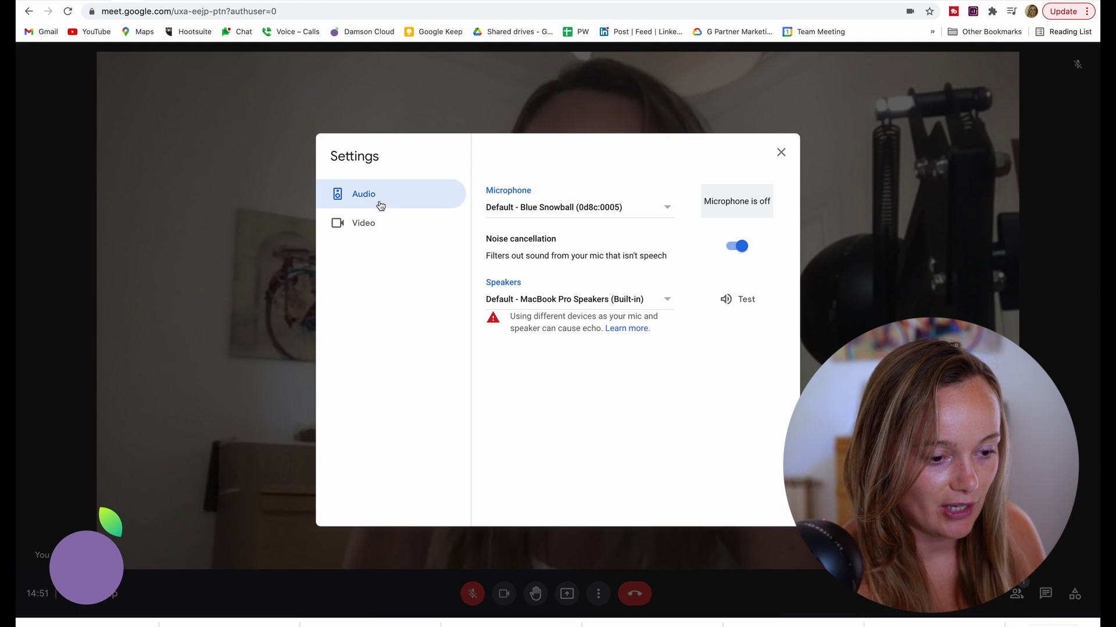
pyautogui.click(375, 227)
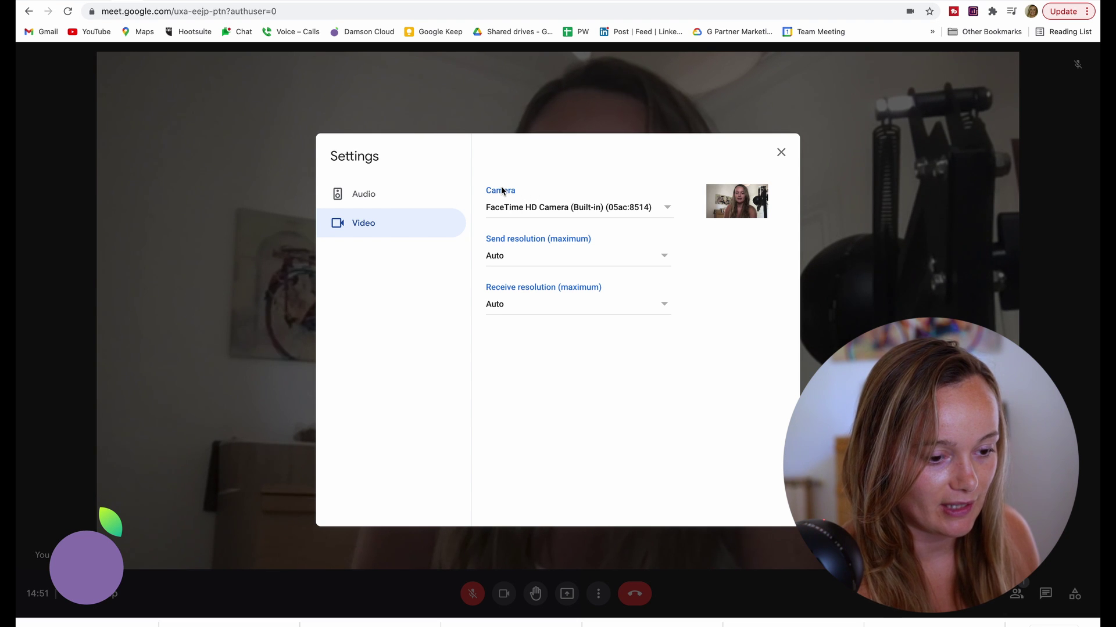
pyautogui.click(668, 208)
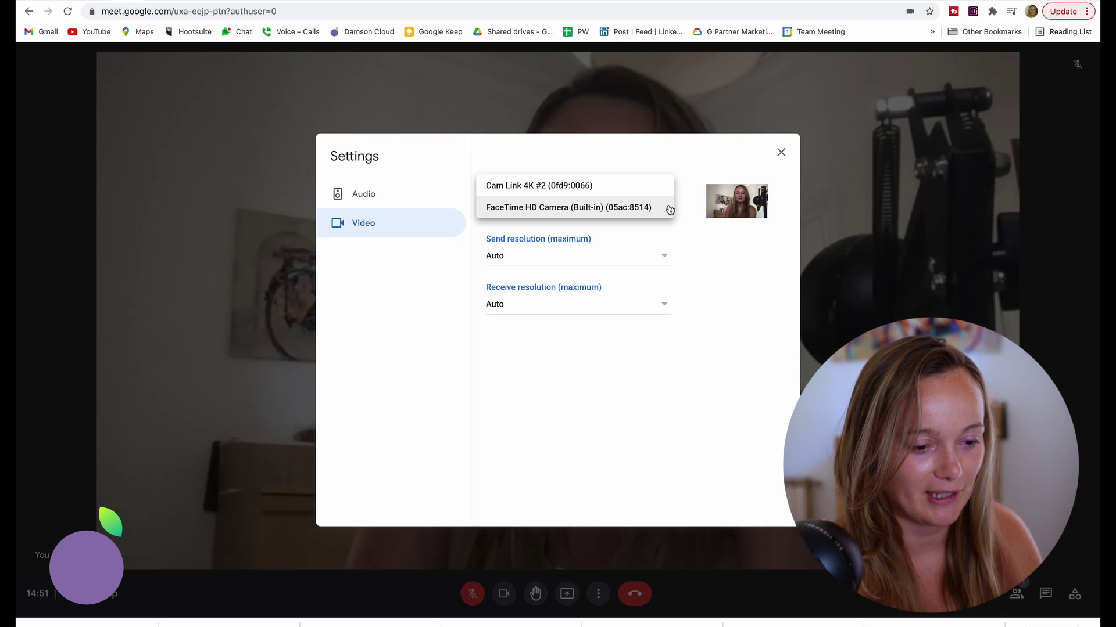
pyautogui.click(622, 187)
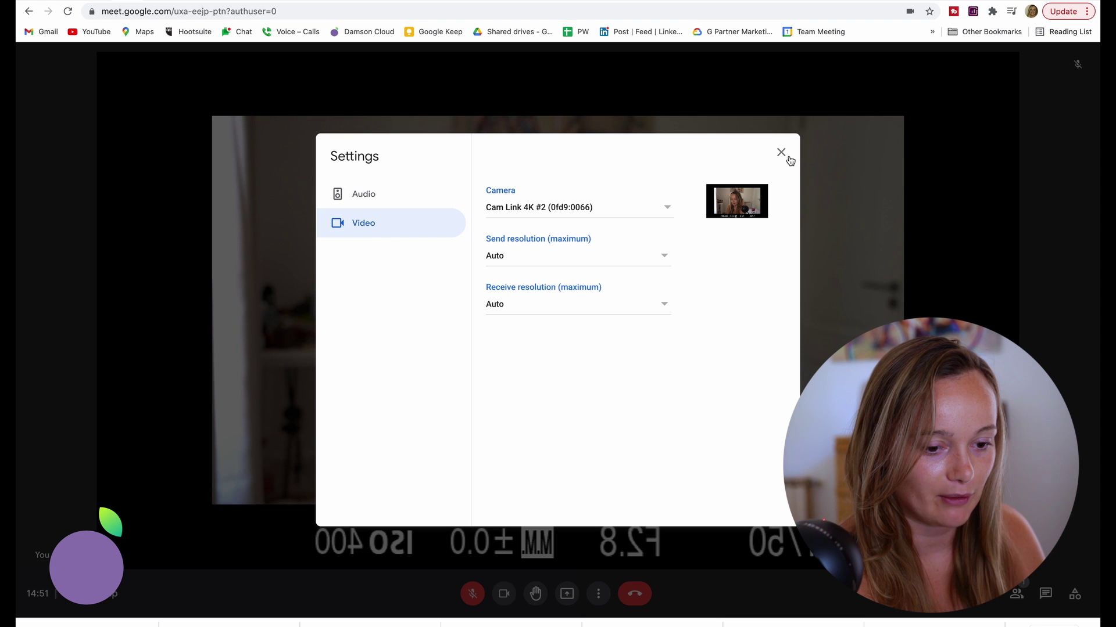
pyautogui.click(782, 152)
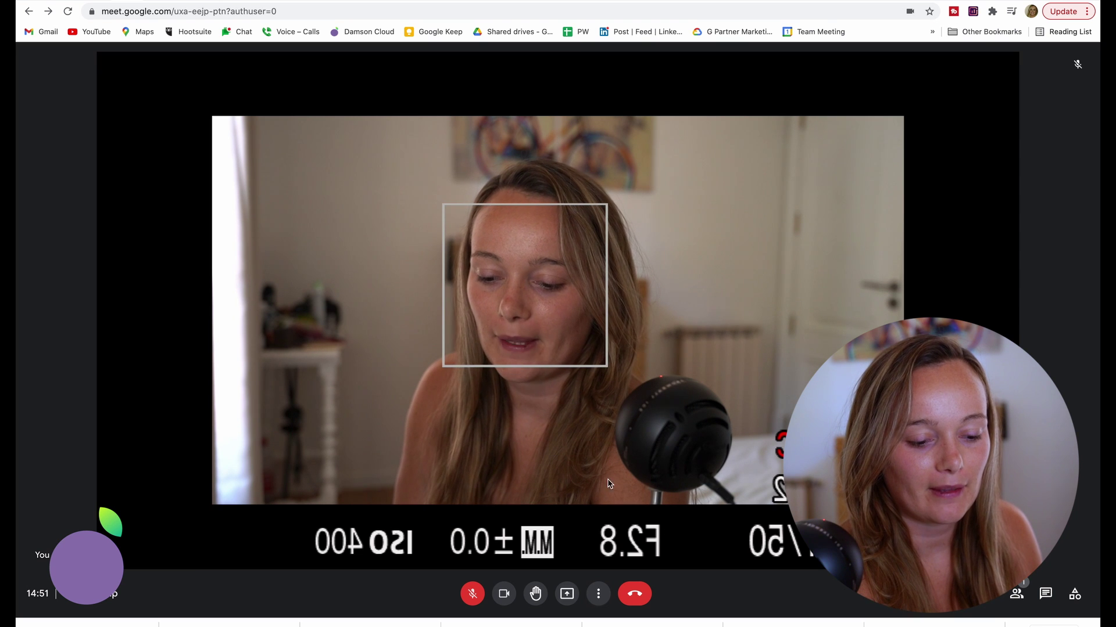
# Set the meeting's camera to FaceTime HD Camera (Built-in) in the video settings
pyautogui.click(599, 591)
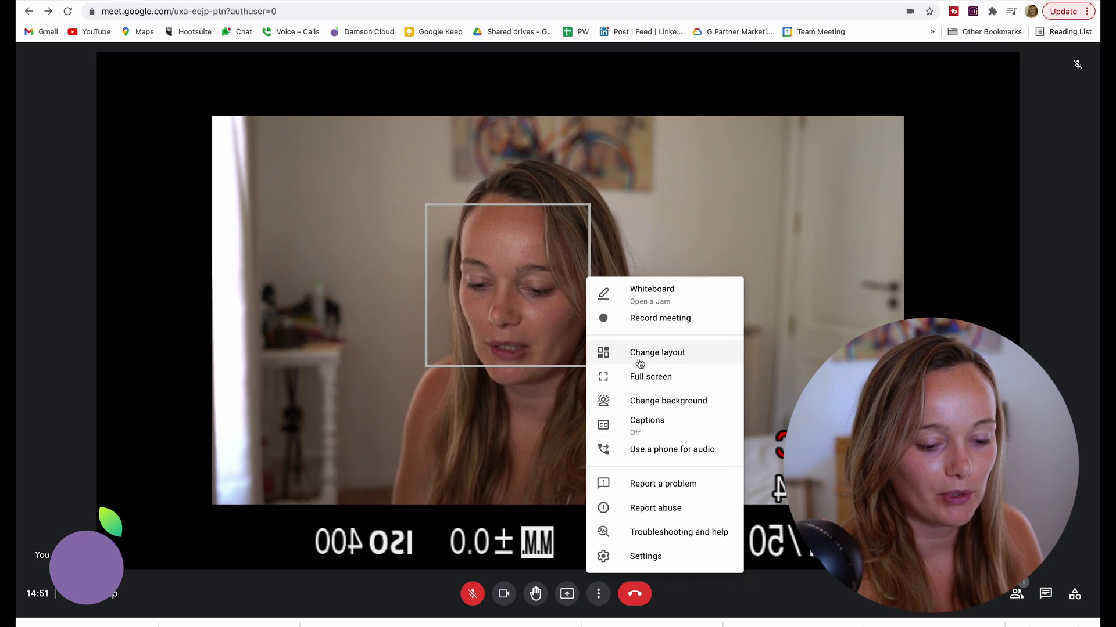
pyautogui.click(644, 556)
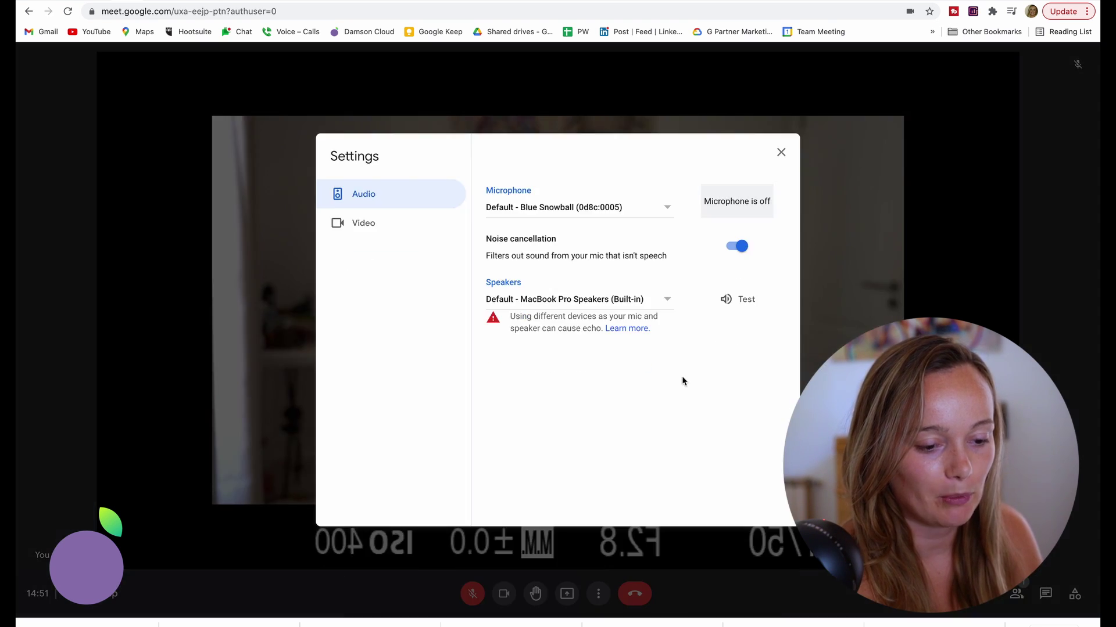
pyautogui.click(373, 228)
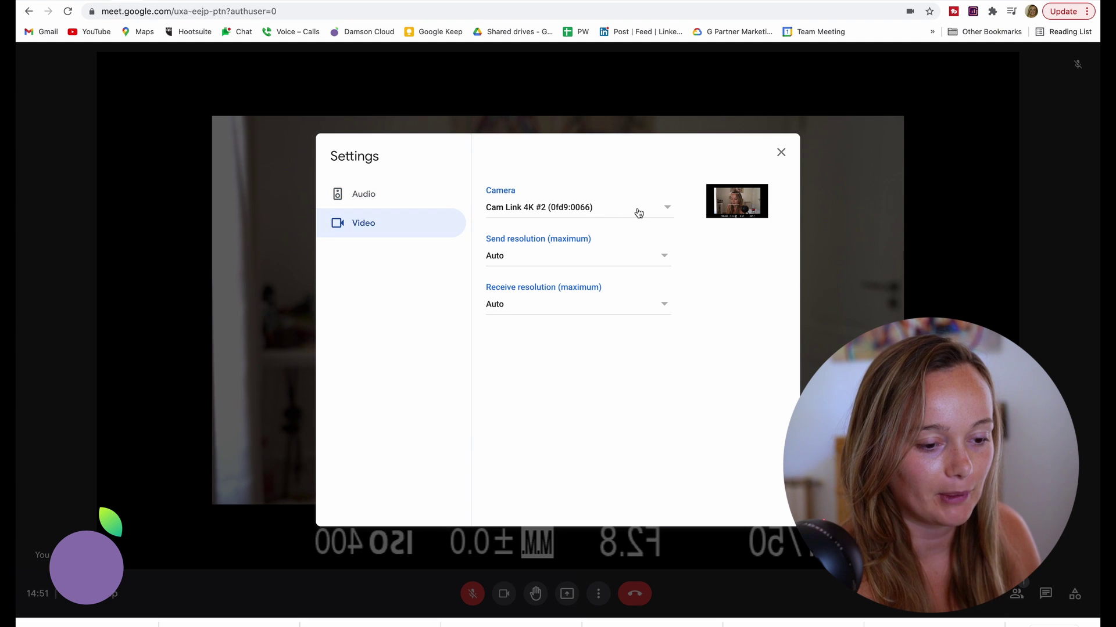
pyautogui.click(639, 213)
pyautogui.click(590, 230)
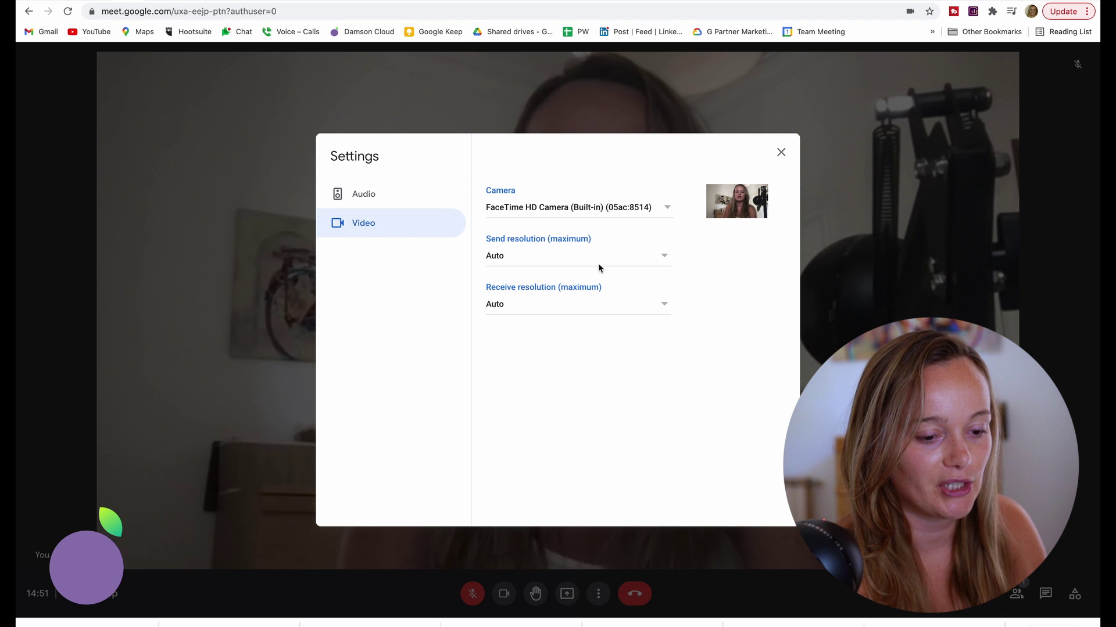
# Try Standard definition (360p) as the maximum send resolution, and return both send and receive resolutions to Auto
pyautogui.click(666, 257)
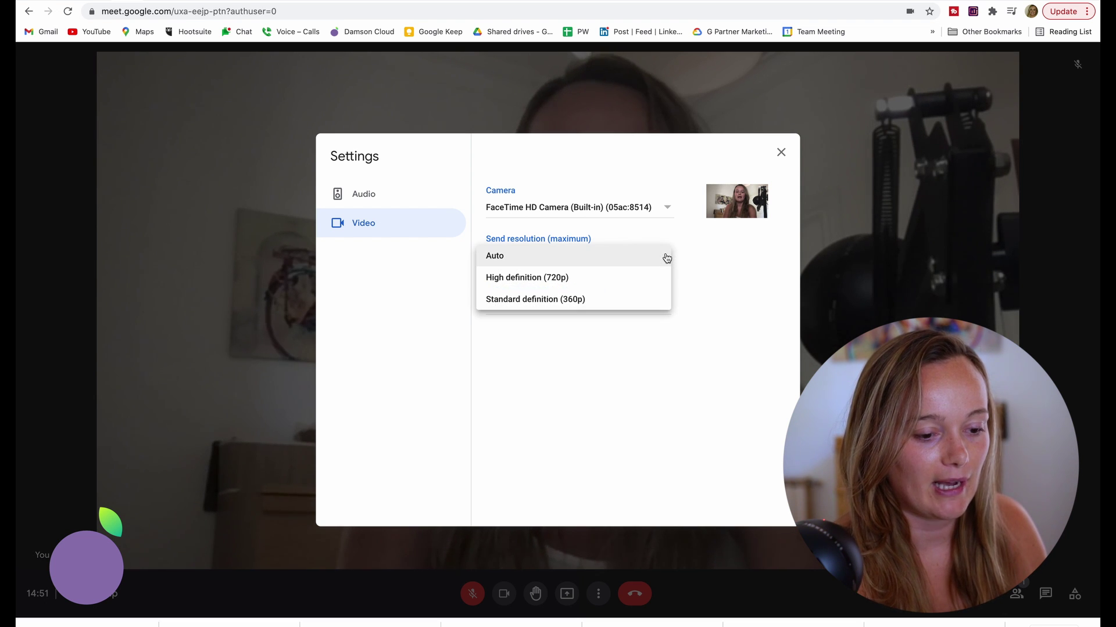
pyautogui.click(573, 300)
pyautogui.click(660, 310)
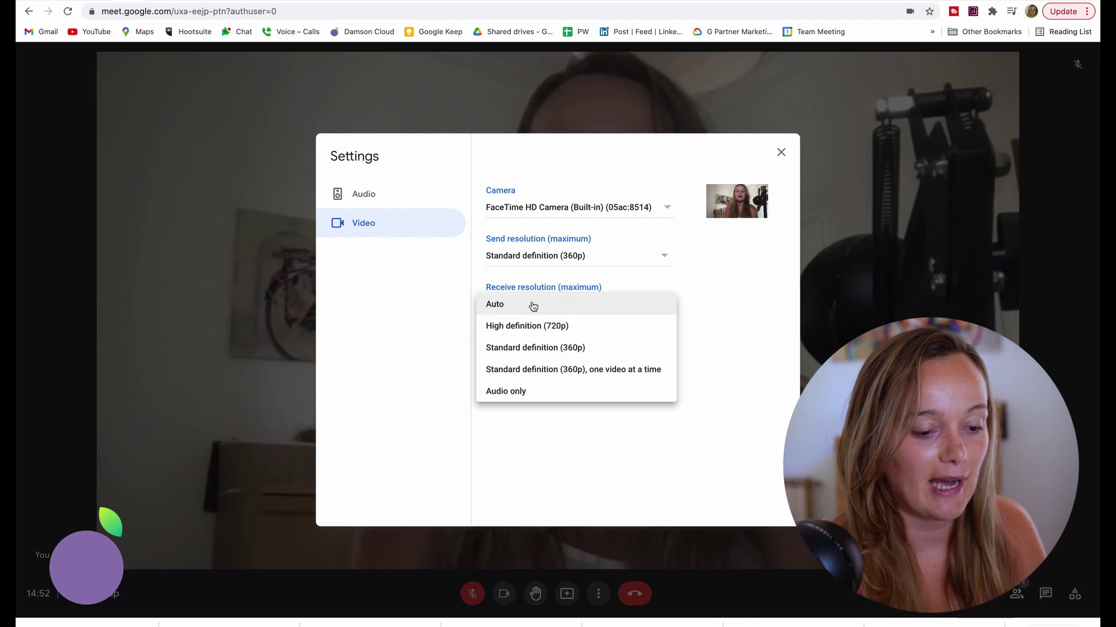
pyautogui.click(511, 305)
pyautogui.click(574, 258)
pyautogui.click(526, 218)
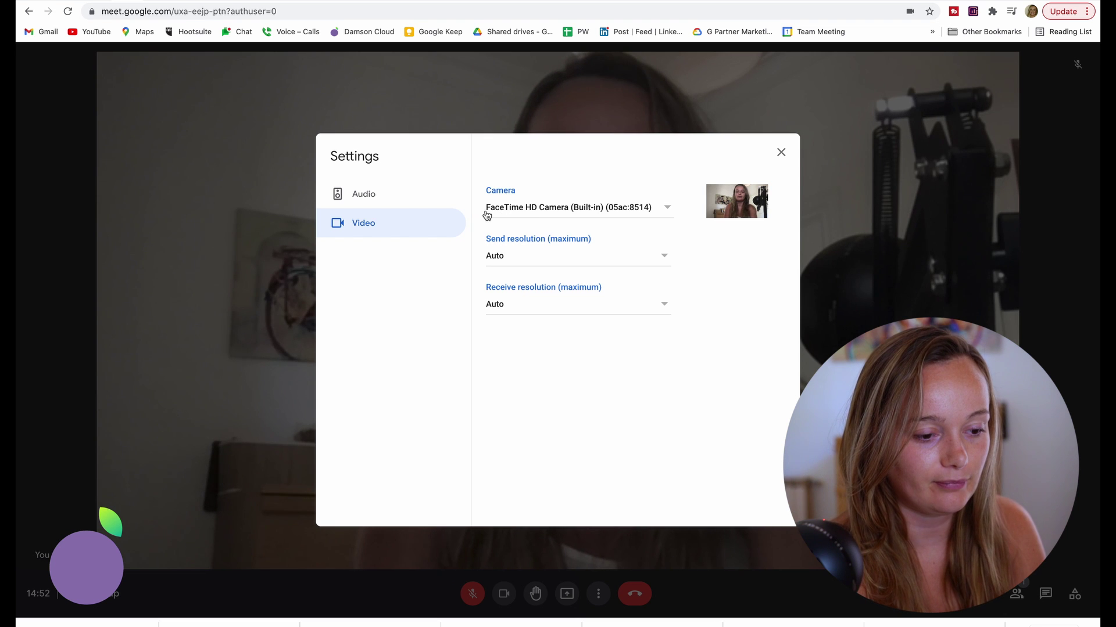
# Review the available microphone and speaker devices in the meeting's audio settings without changing the selections
pyautogui.click(398, 195)
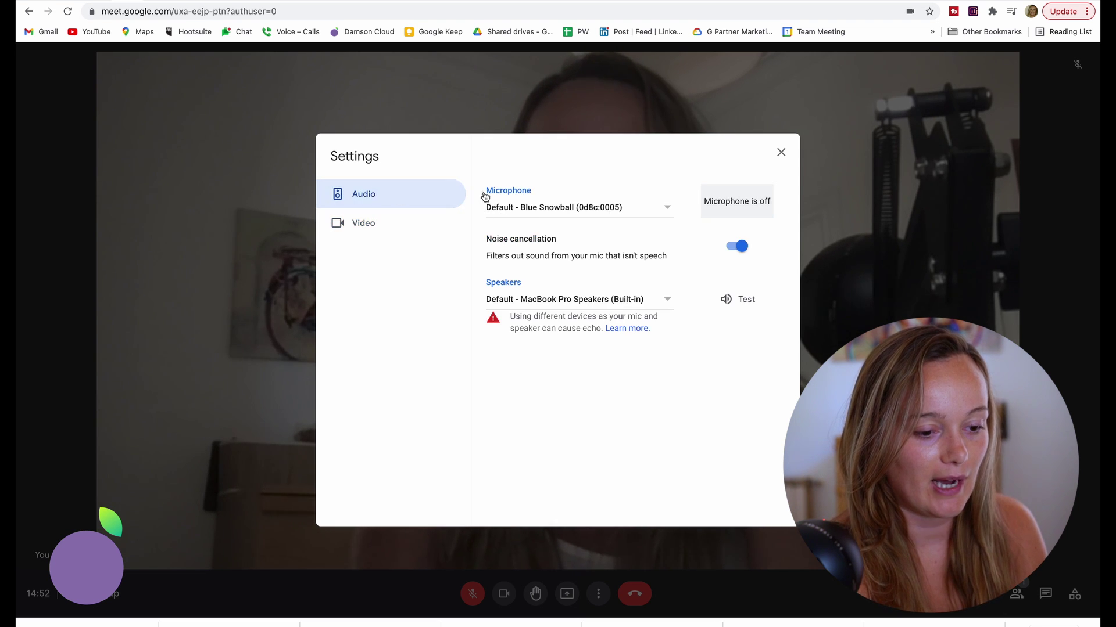
pyautogui.click(667, 208)
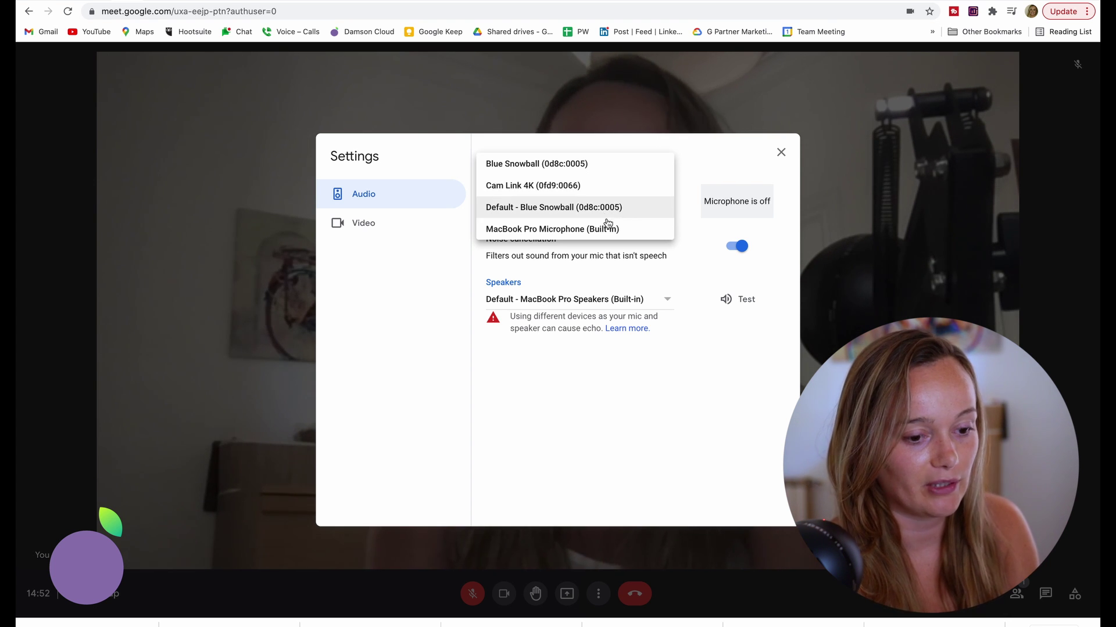
pyautogui.click(719, 160)
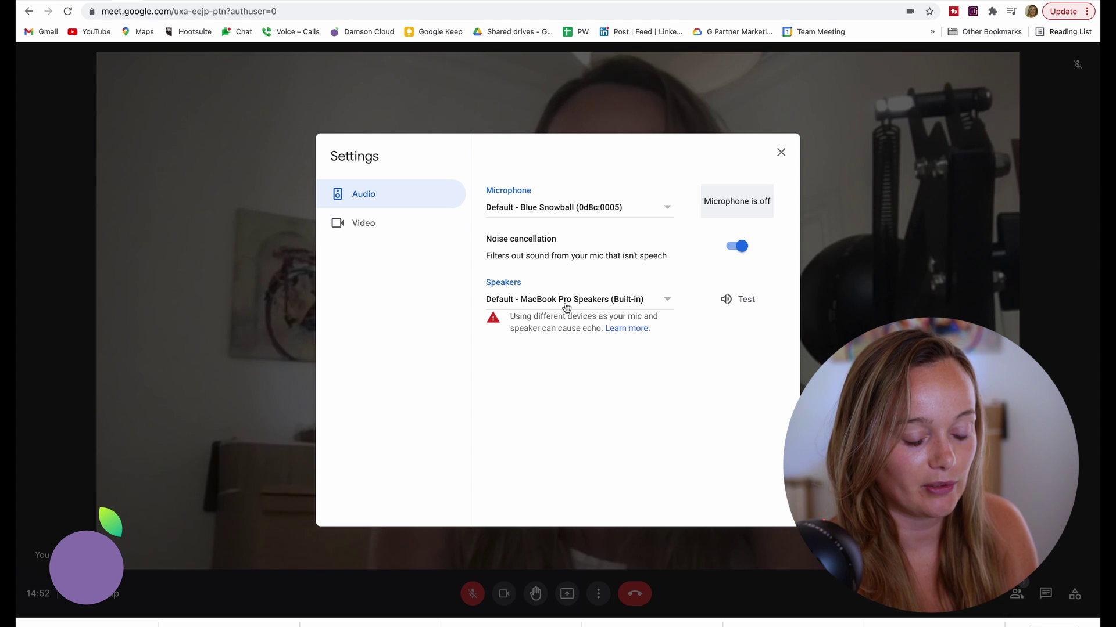
pyautogui.click(669, 300)
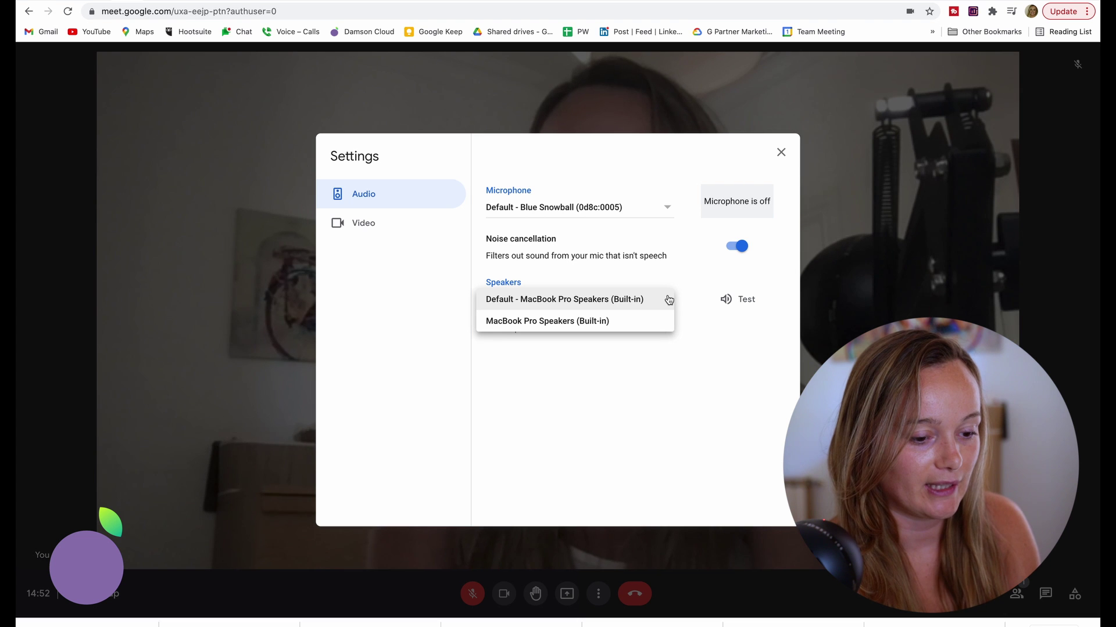
pyautogui.click(669, 300)
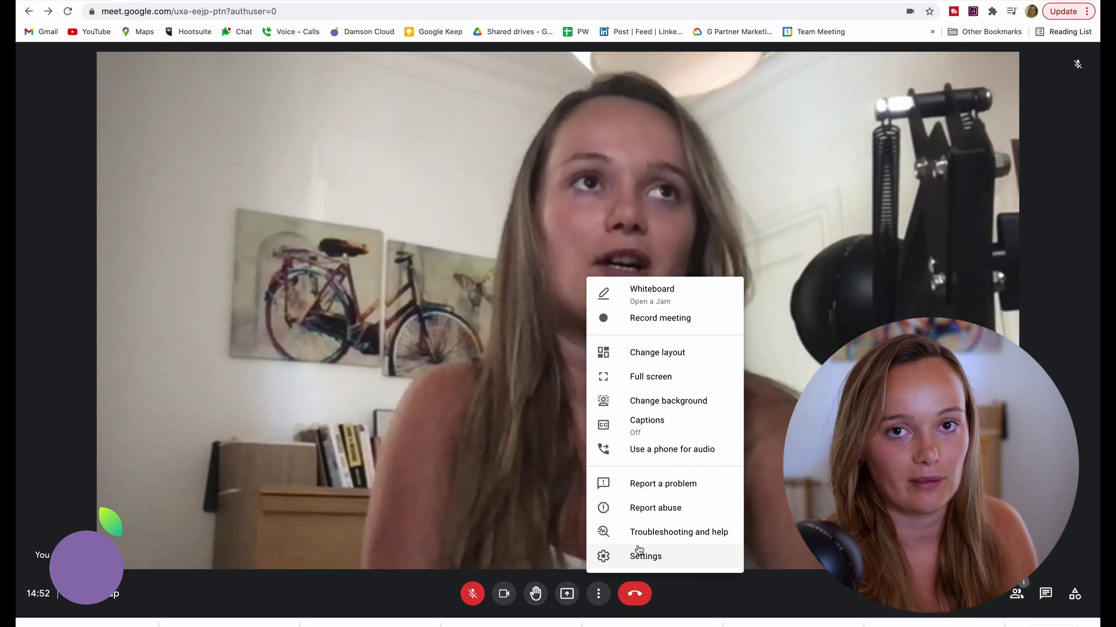
# Open the meeting's troubleshooting information and examine the connection delay graph and the system load section
pyautogui.click(628, 535)
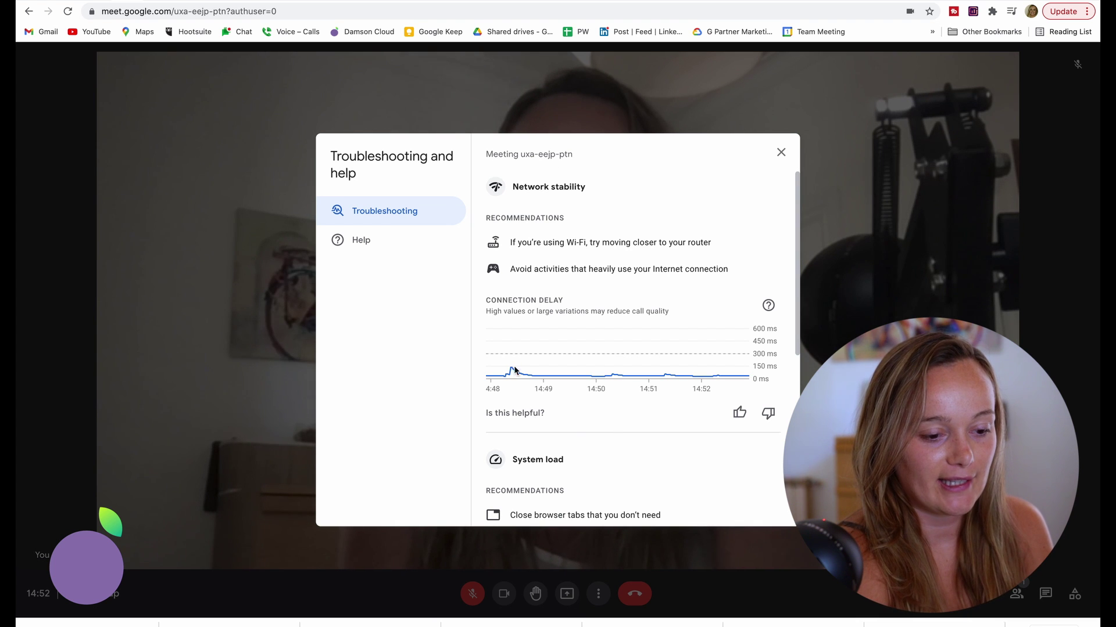
pyautogui.moveTo(513, 368)
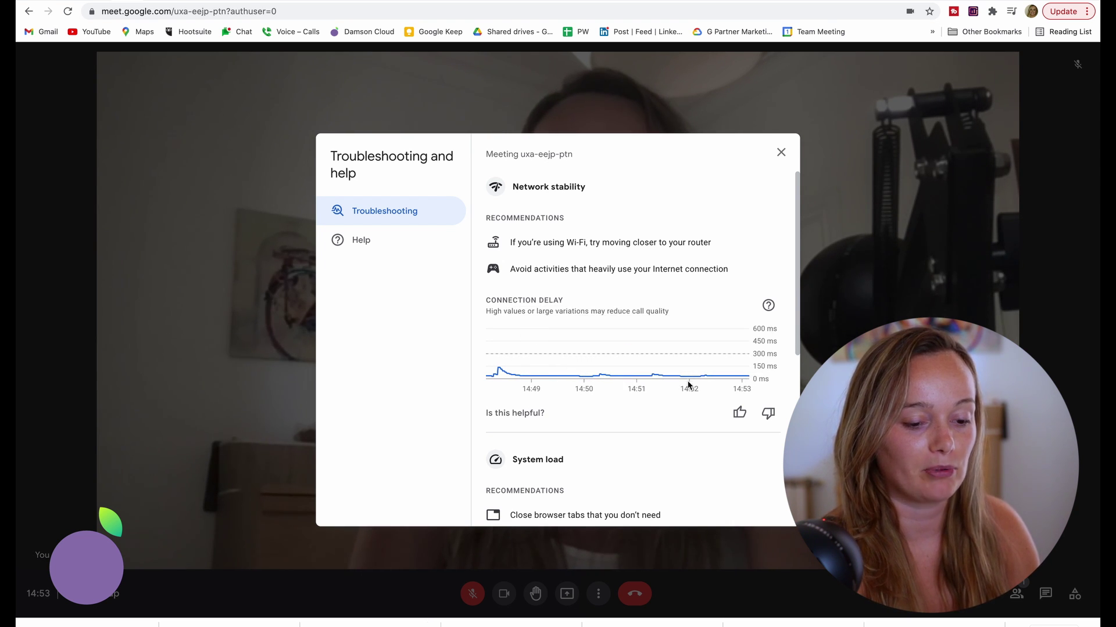
pyautogui.moveTo(691, 378)
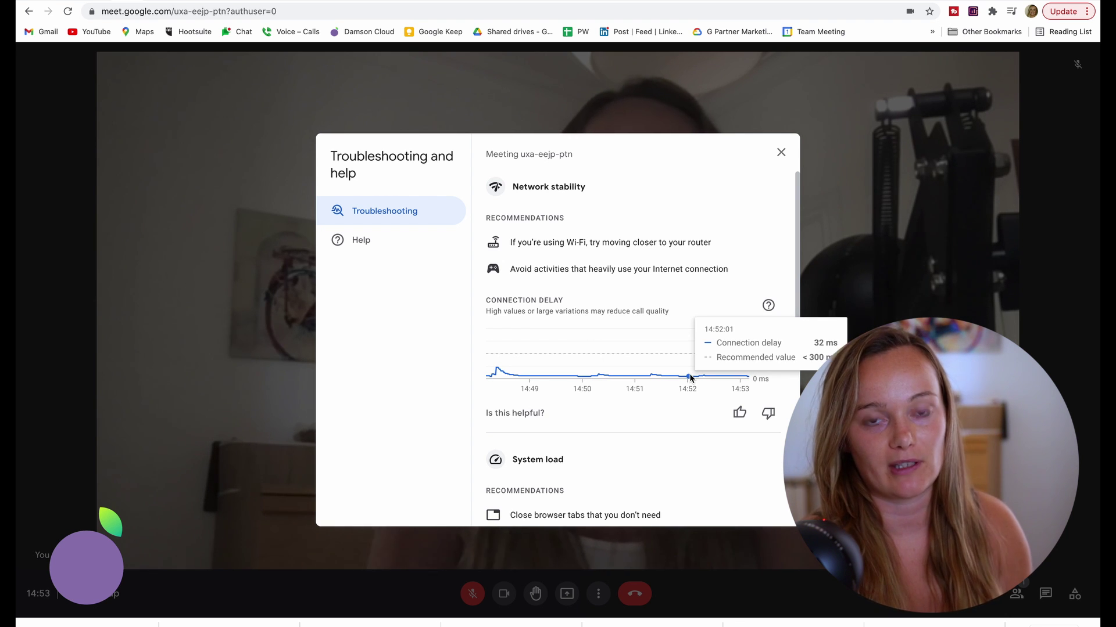
pyautogui.scroll(-5, 665, 430)
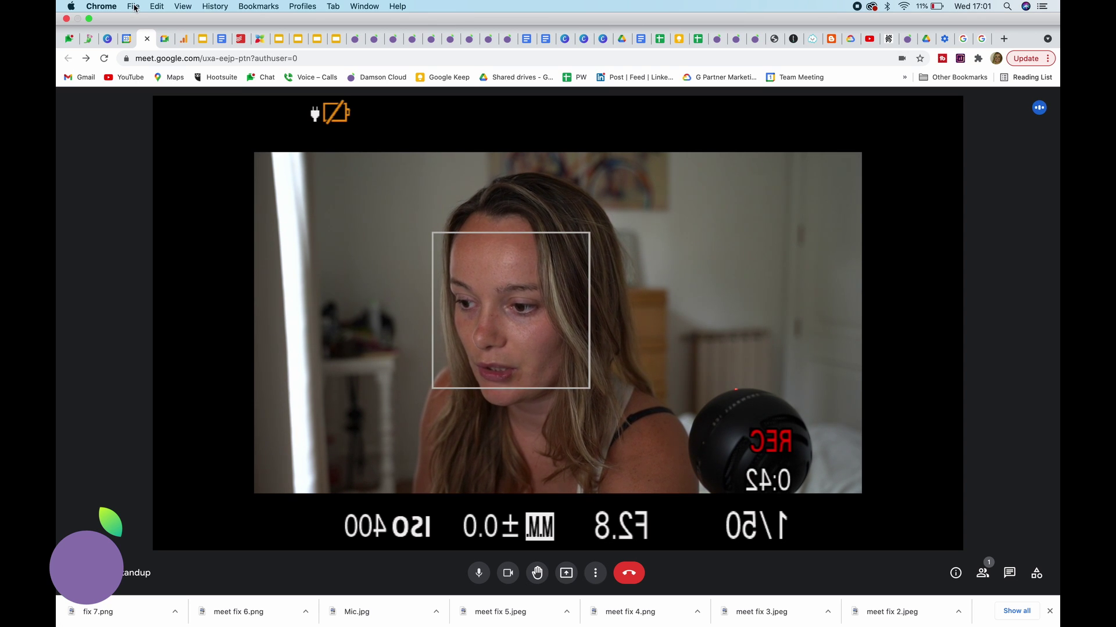
# Open the camera permission from the browser's site settings under Privacy and security
pyautogui.click(107, 5)
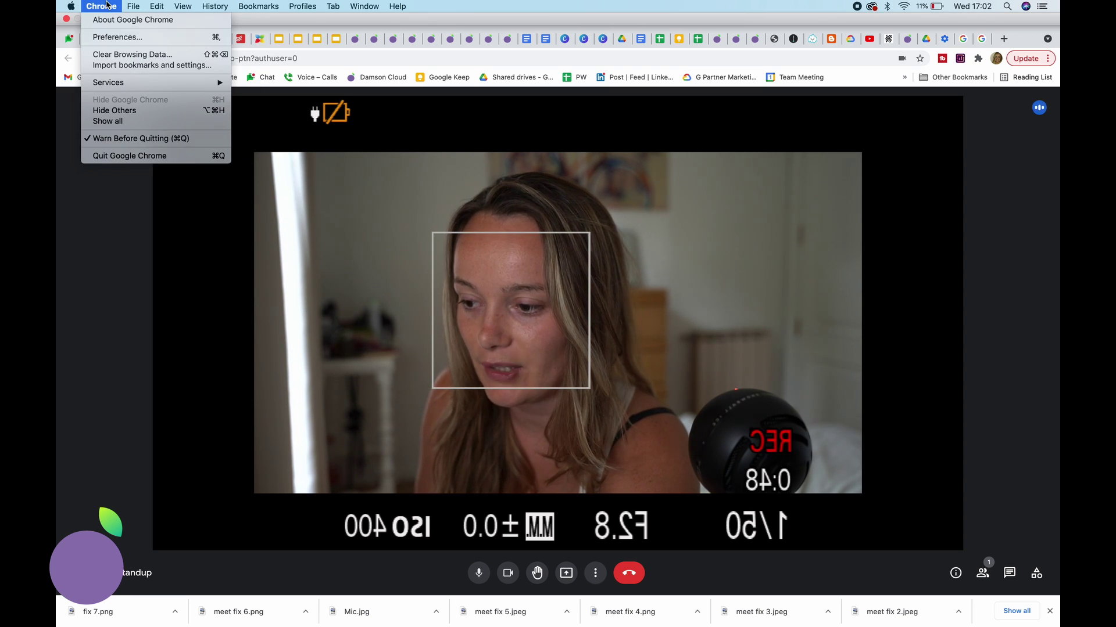
pyautogui.press('Escape')
pyautogui.press('super+comma')
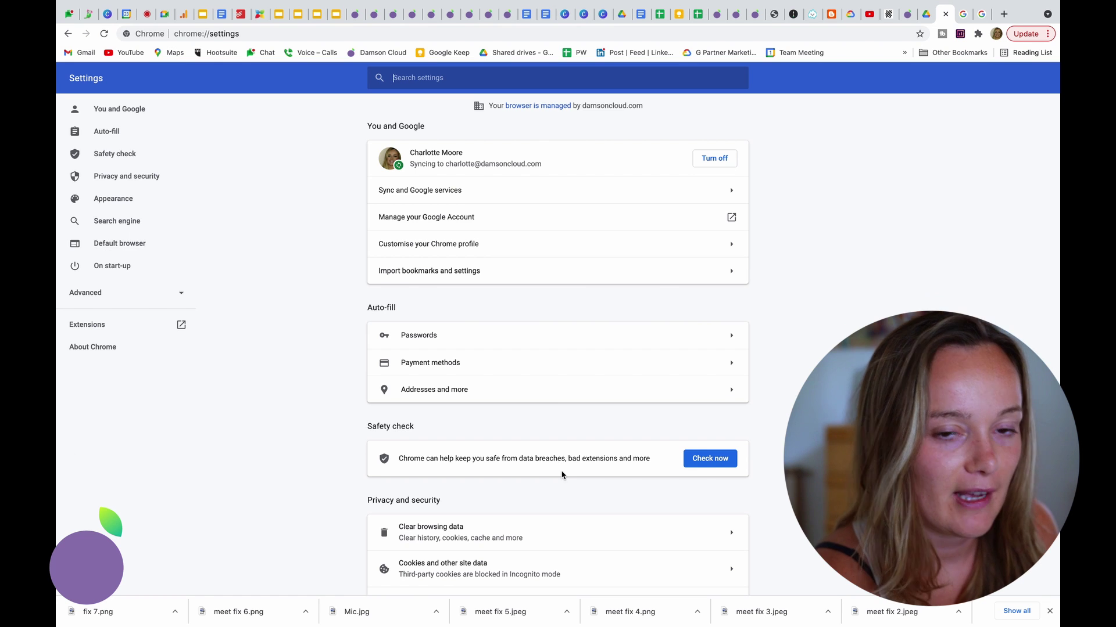
pyautogui.scroll(-1, 562, 475)
pyautogui.scroll(-5, 561, 476)
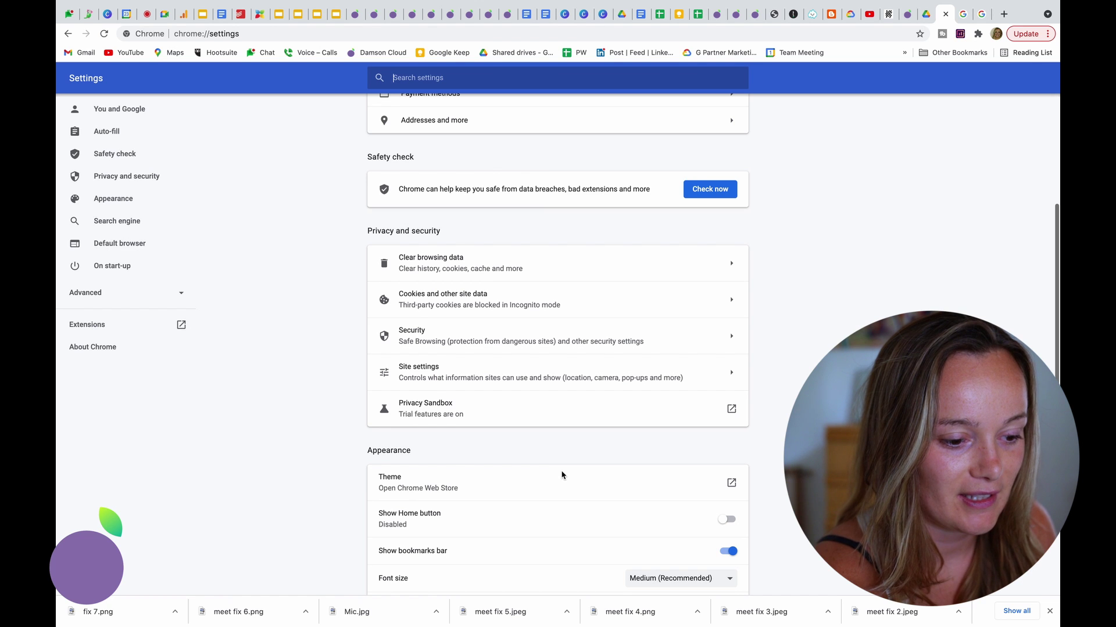
pyautogui.click(528, 346)
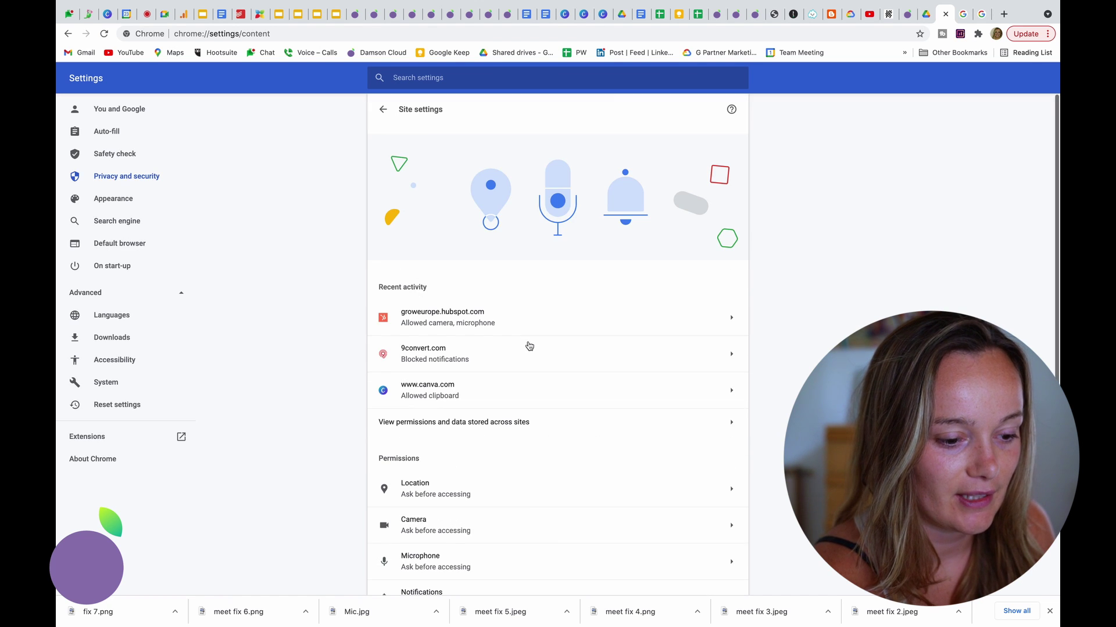
pyautogui.scroll(-5, 508, 414)
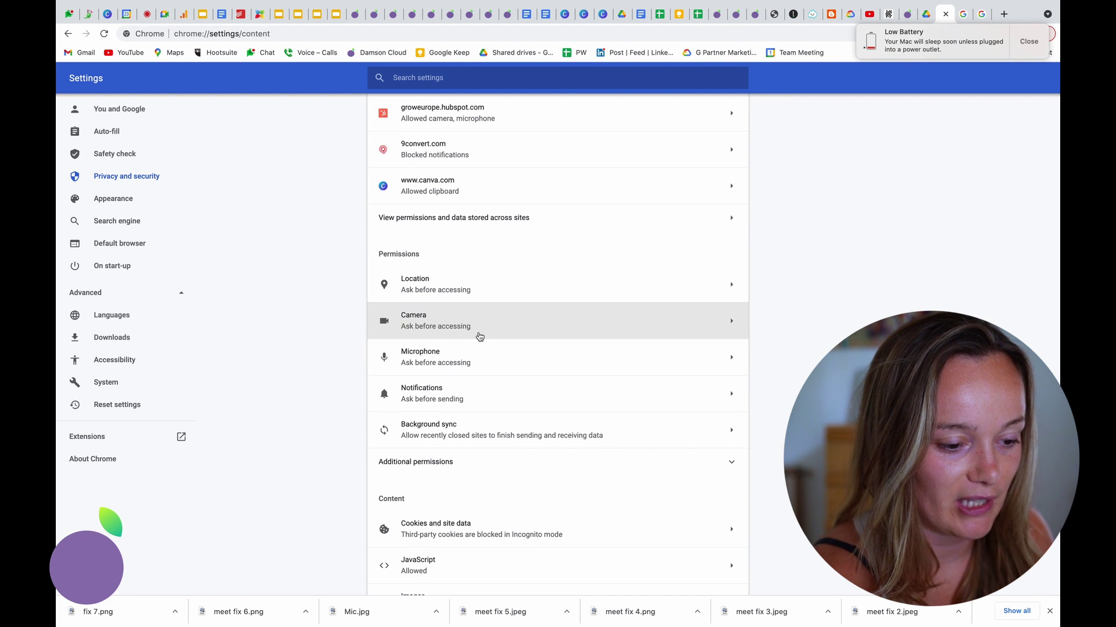
pyautogui.click(669, 336)
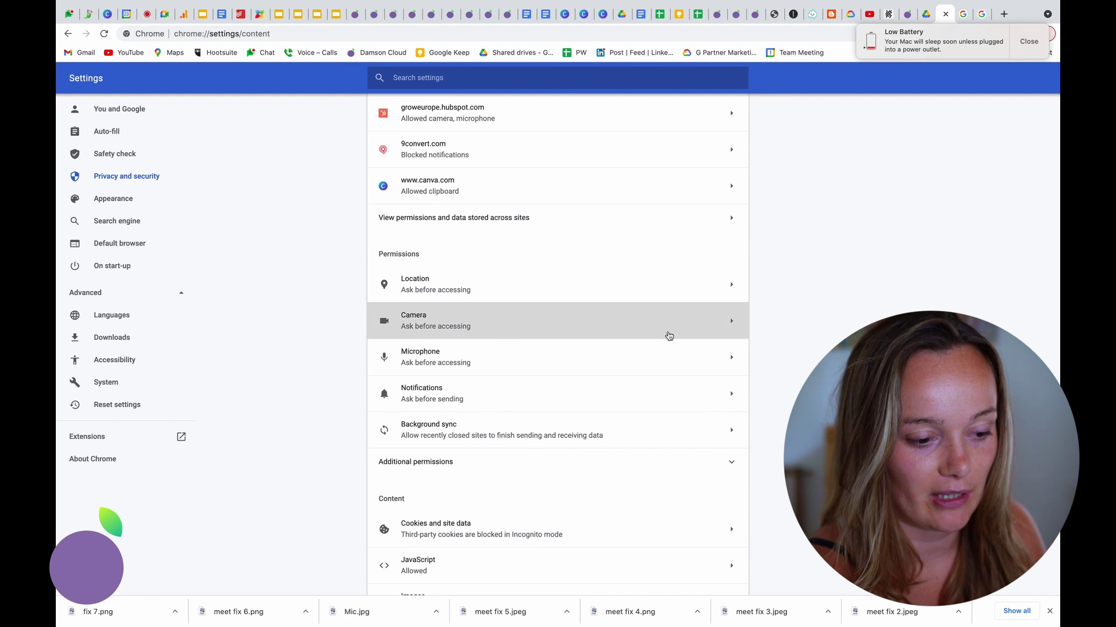